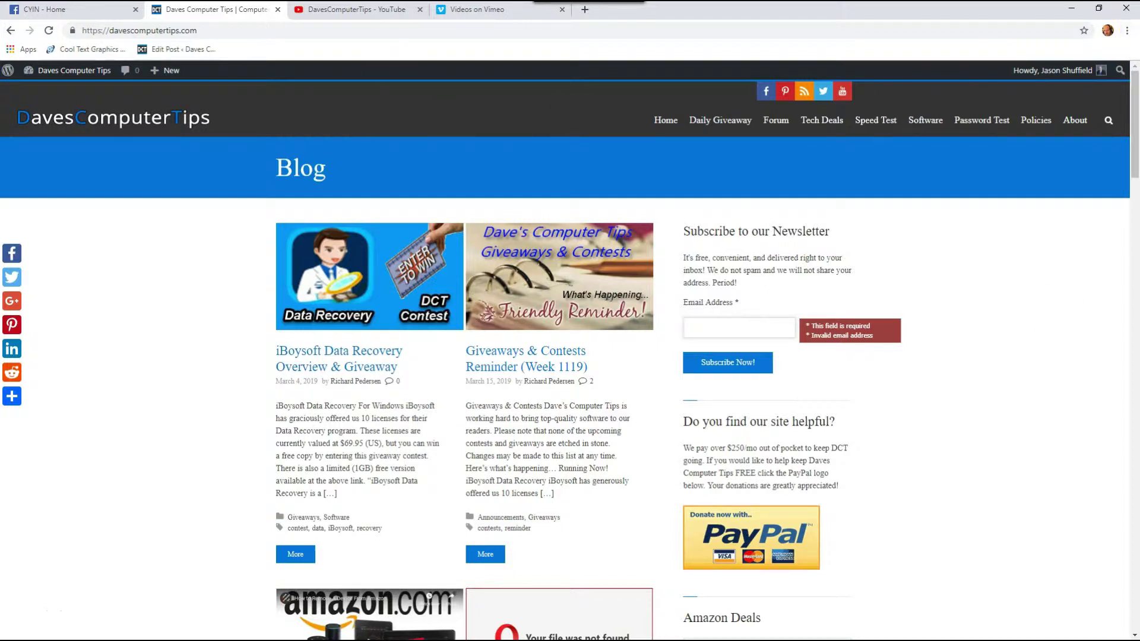
- Go from the Vimeo home dashboard to the account's On Demand pages list
click(499, 13)
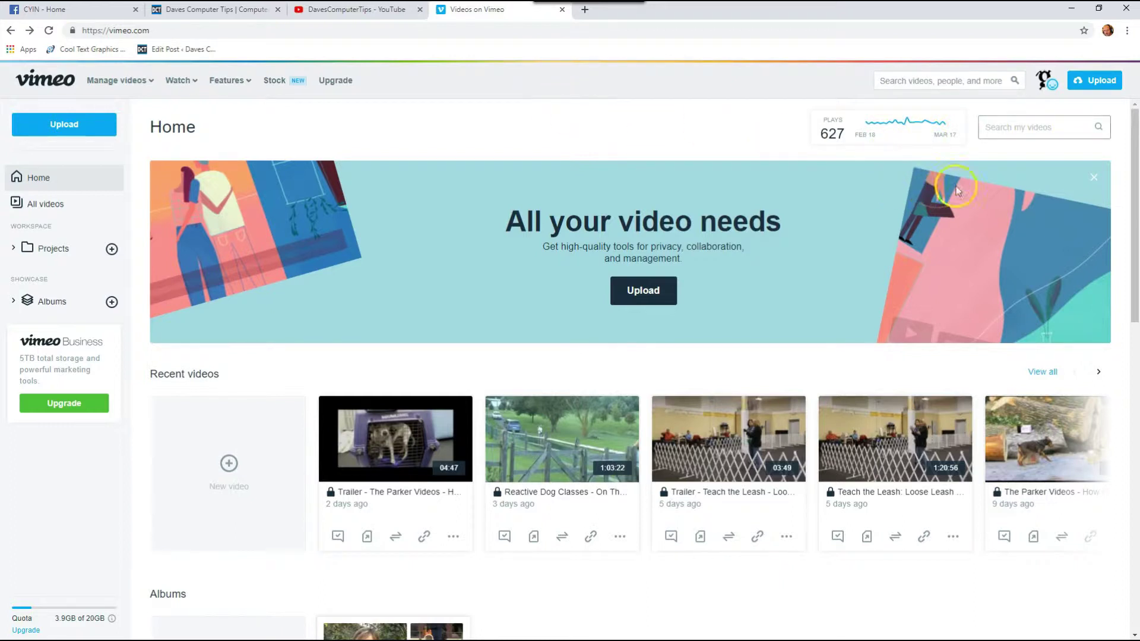
click(1046, 84)
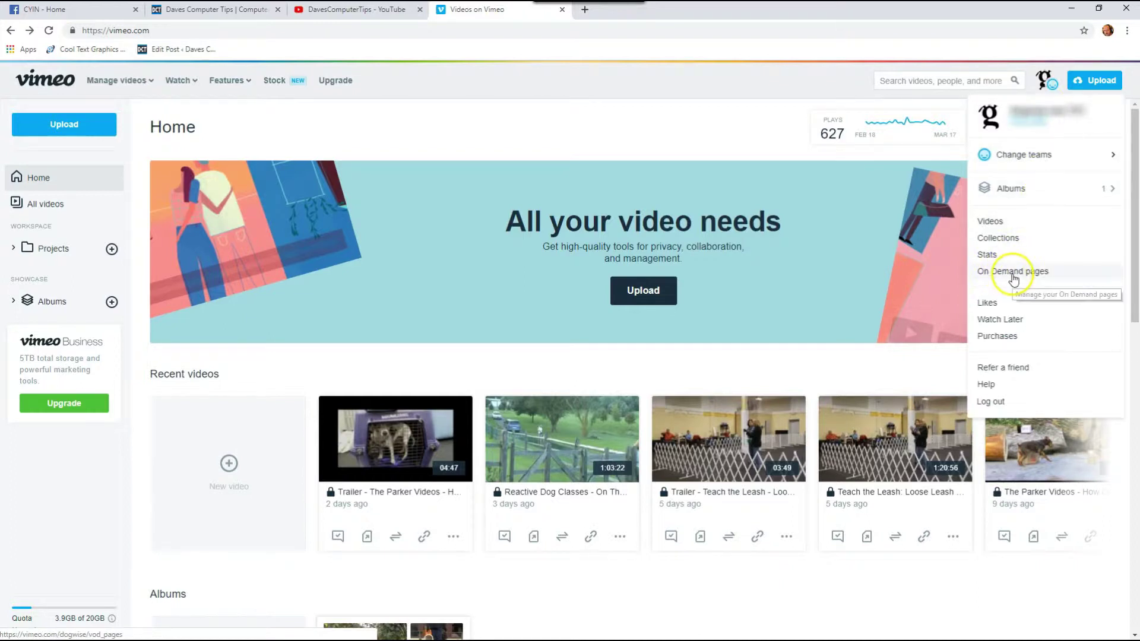
click(1016, 274)
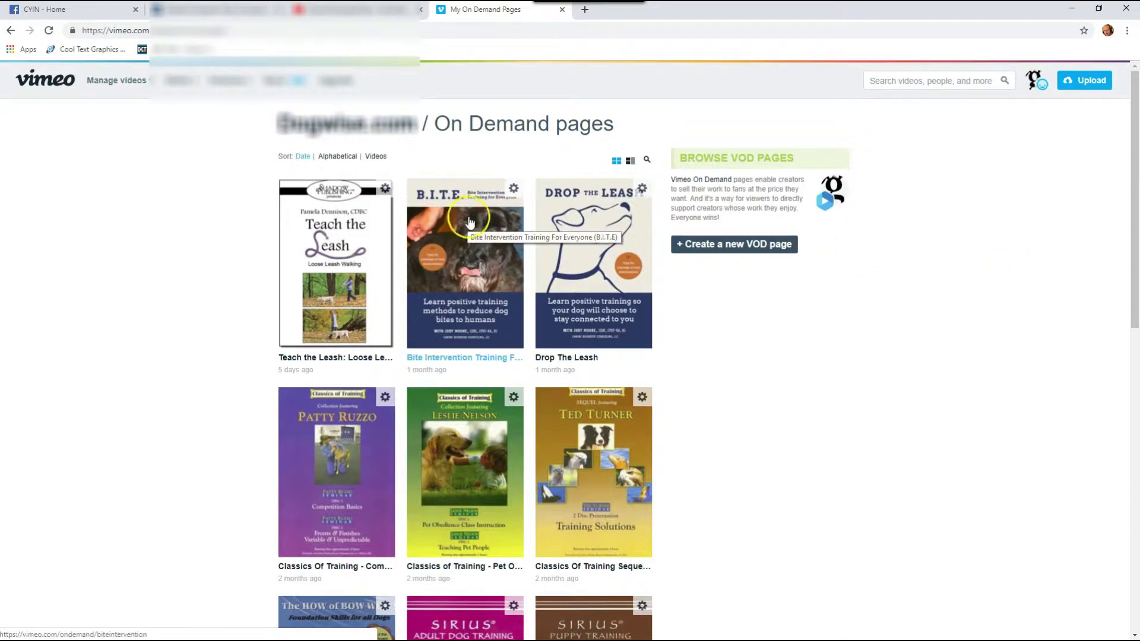
- Move to page 4 of the On Demand titles, where Calming Signals is listed
scroll(508, 280, down, 5)
scroll(508, 280, down, 6)
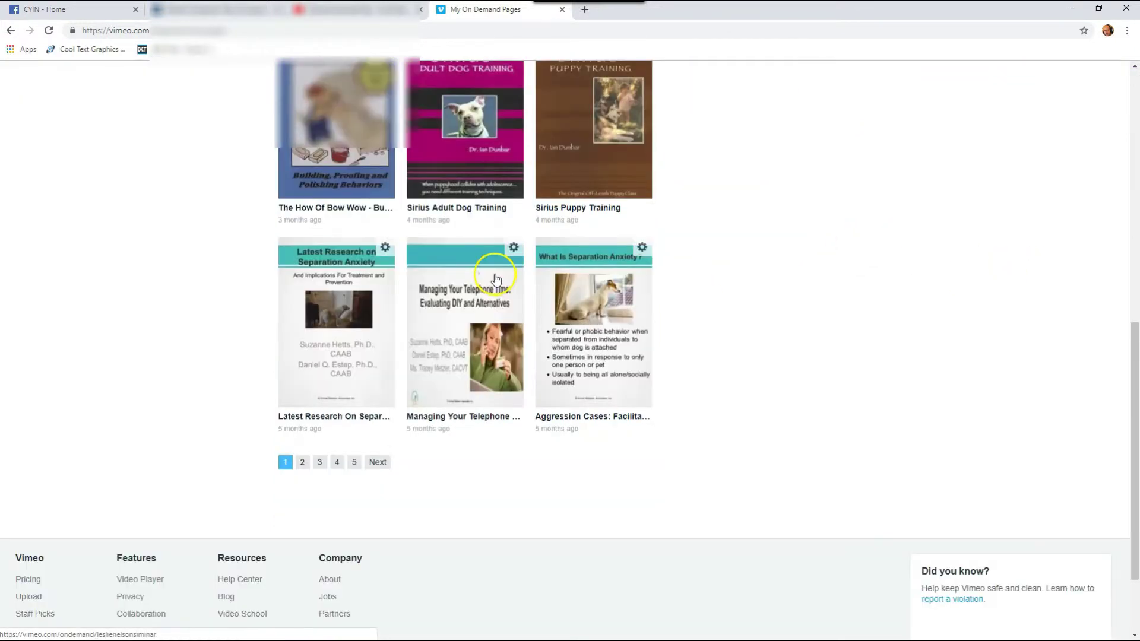
click(339, 350)
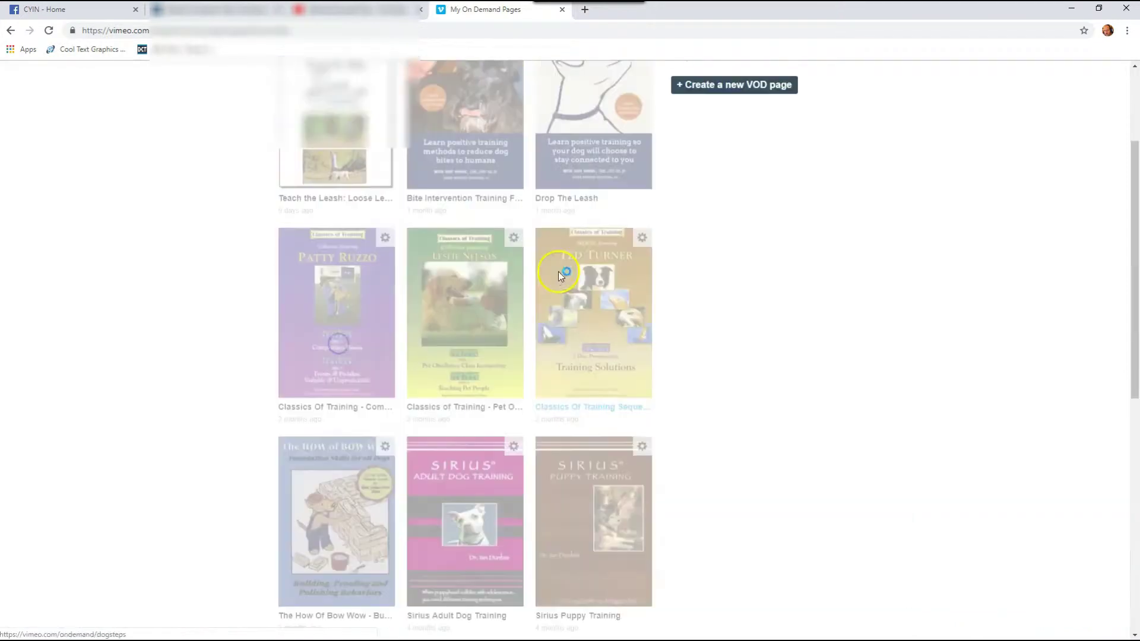
scroll(498, 237, down, 5)
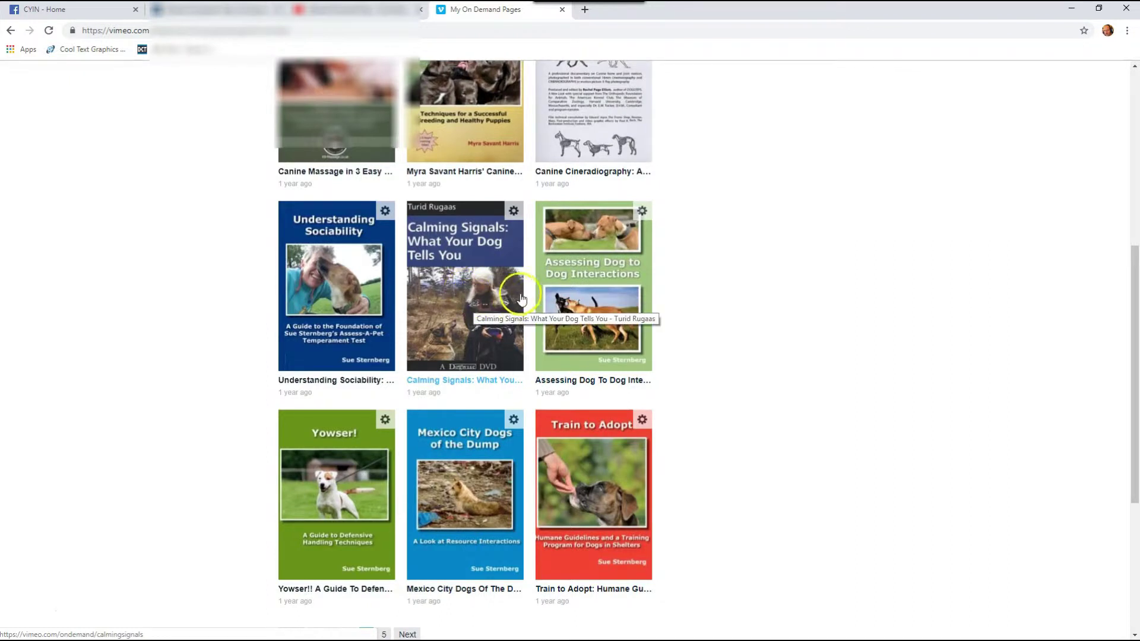
- Open Calming Signals' settings and show its Promotions, listing the existing 50.00% Buy code
click(515, 212)
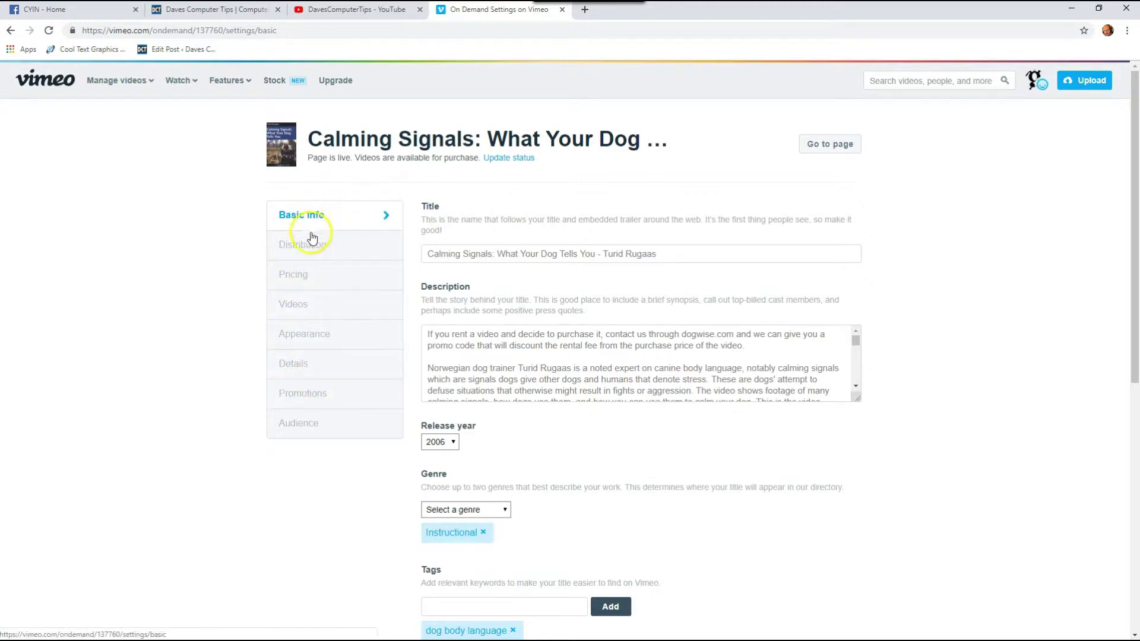
click(300, 395)
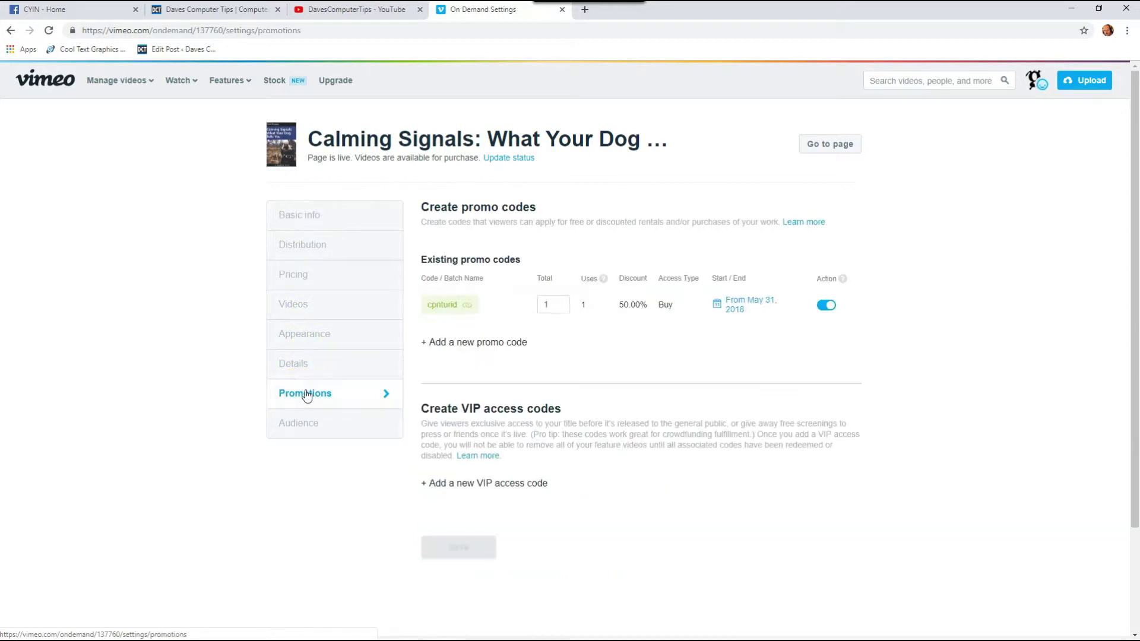
click(682, 359)
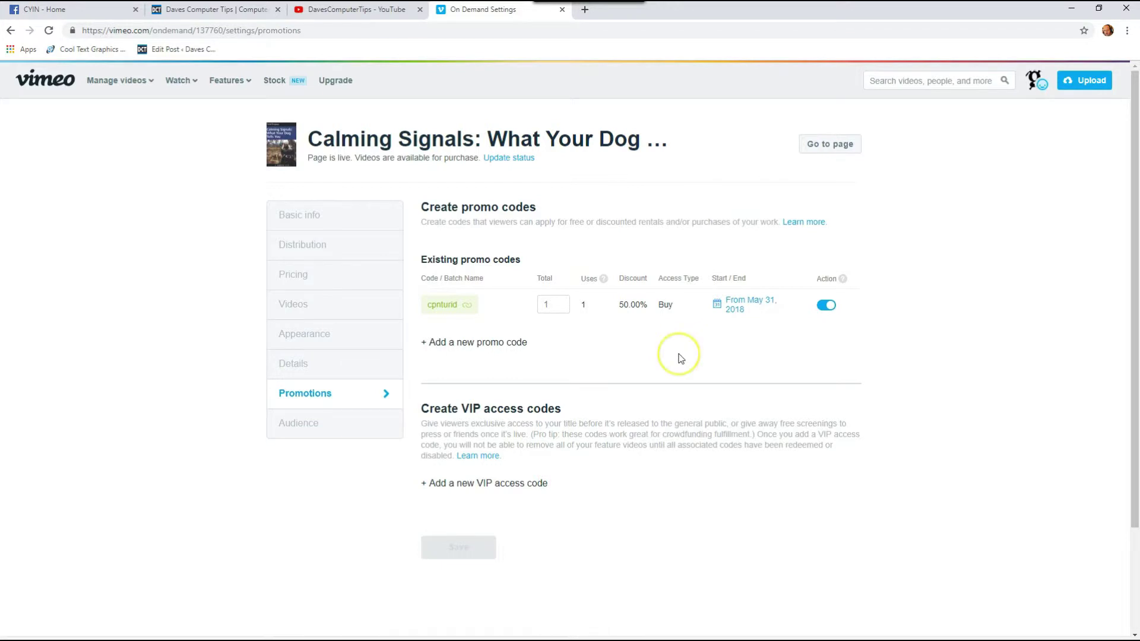
- Add a new promo code and keep its type as Single
click(477, 342)
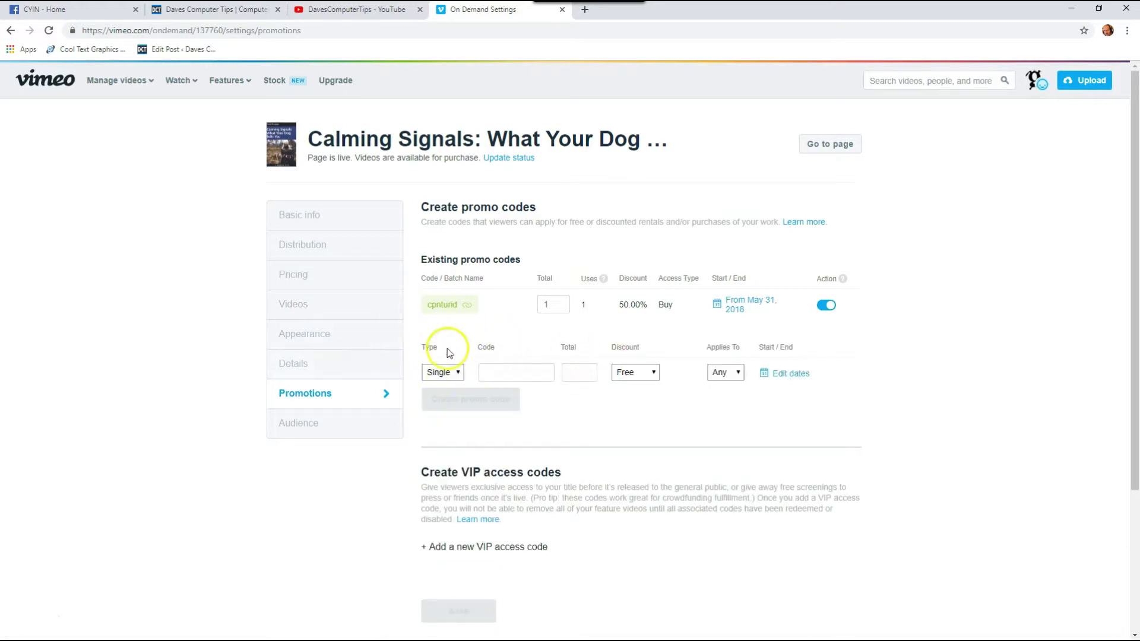
click(464, 375)
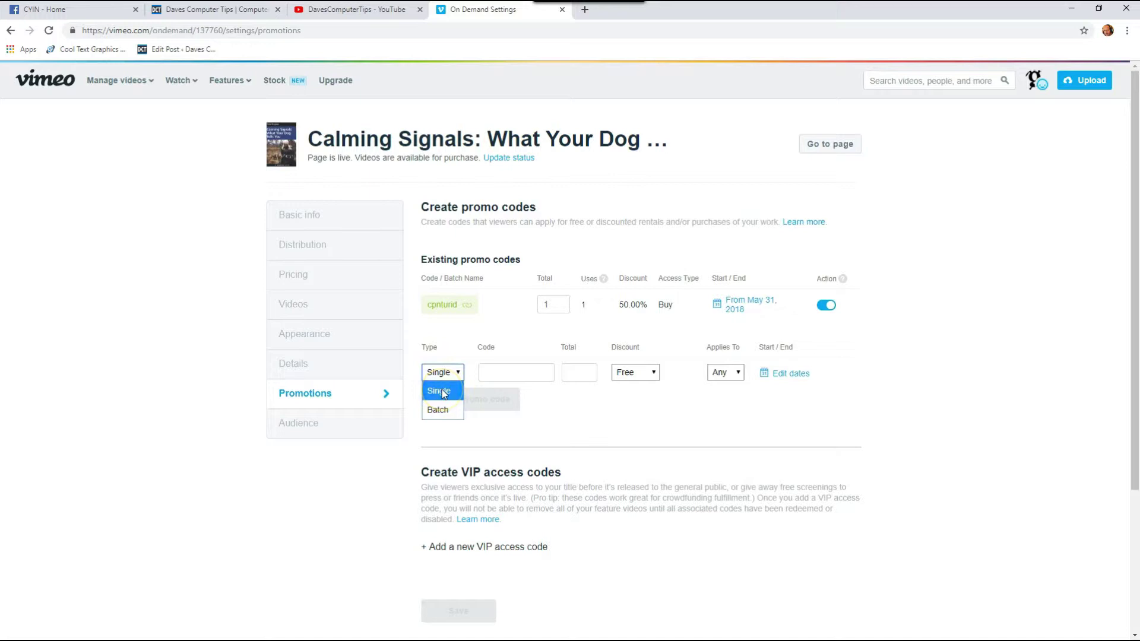
click(440, 391)
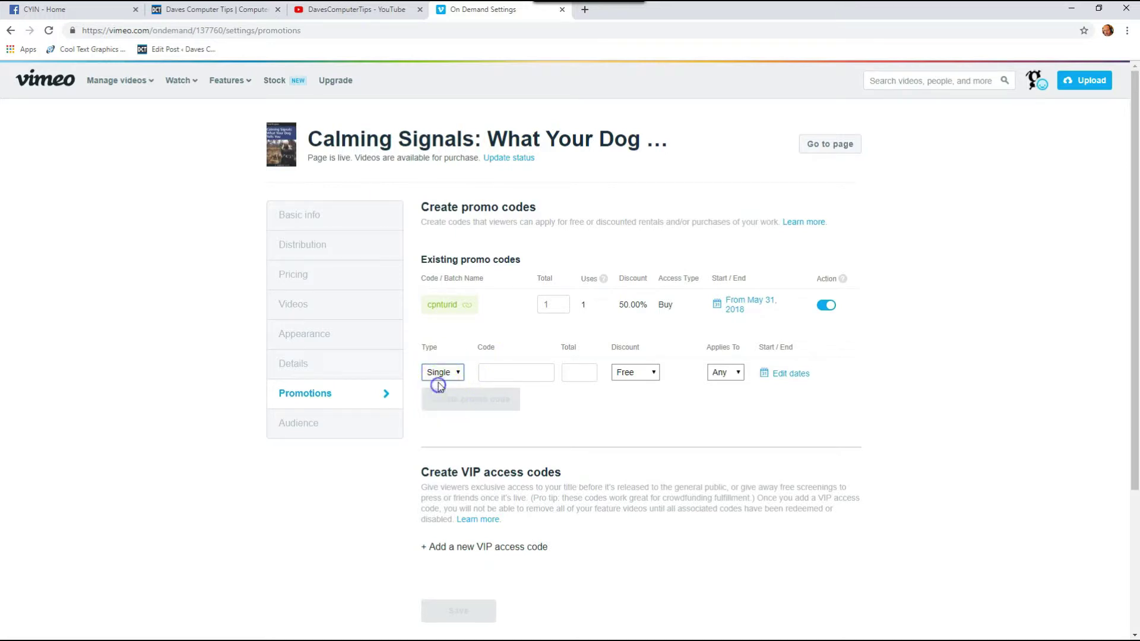
- Name the code Coupontest2019 and set its total uses to 1
click(507, 374)
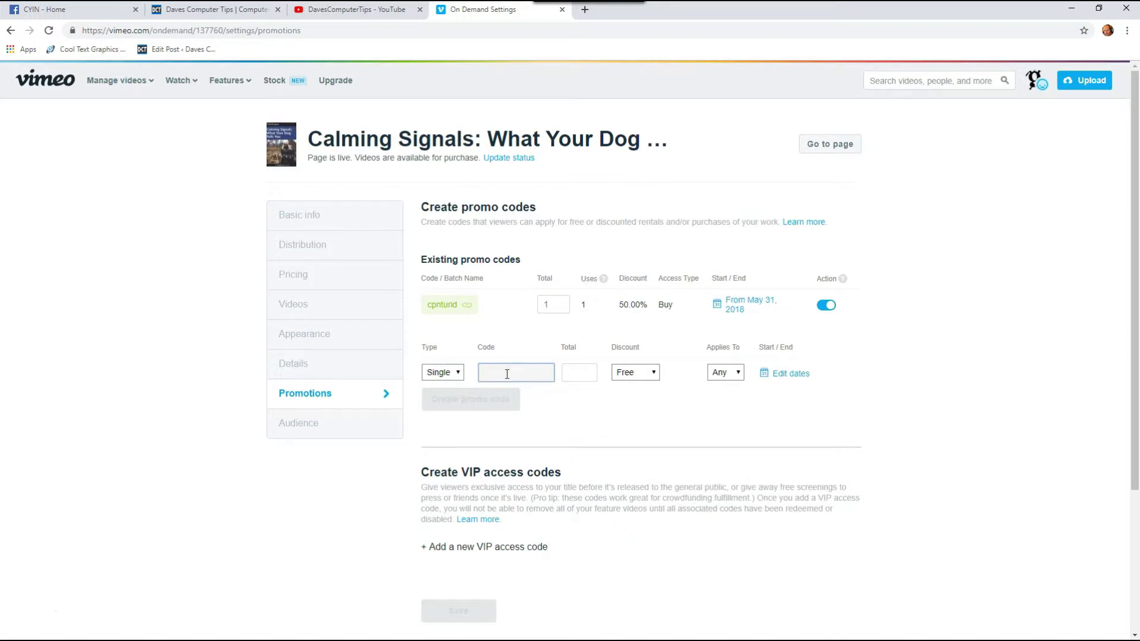
text(Coupon)
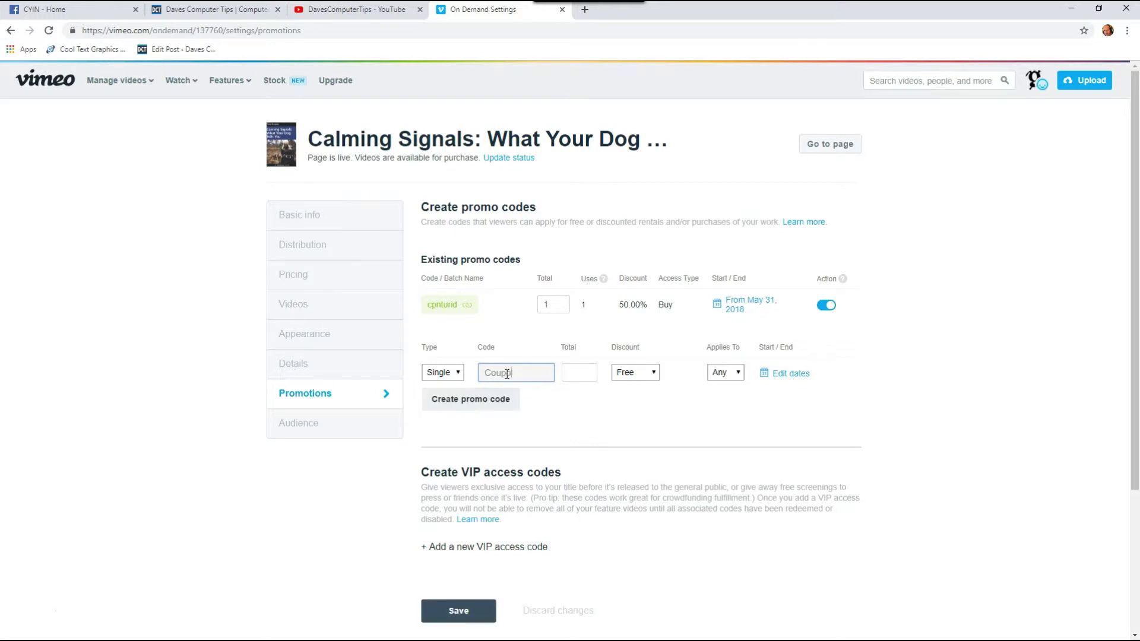
text(test2019)
click(582, 376)
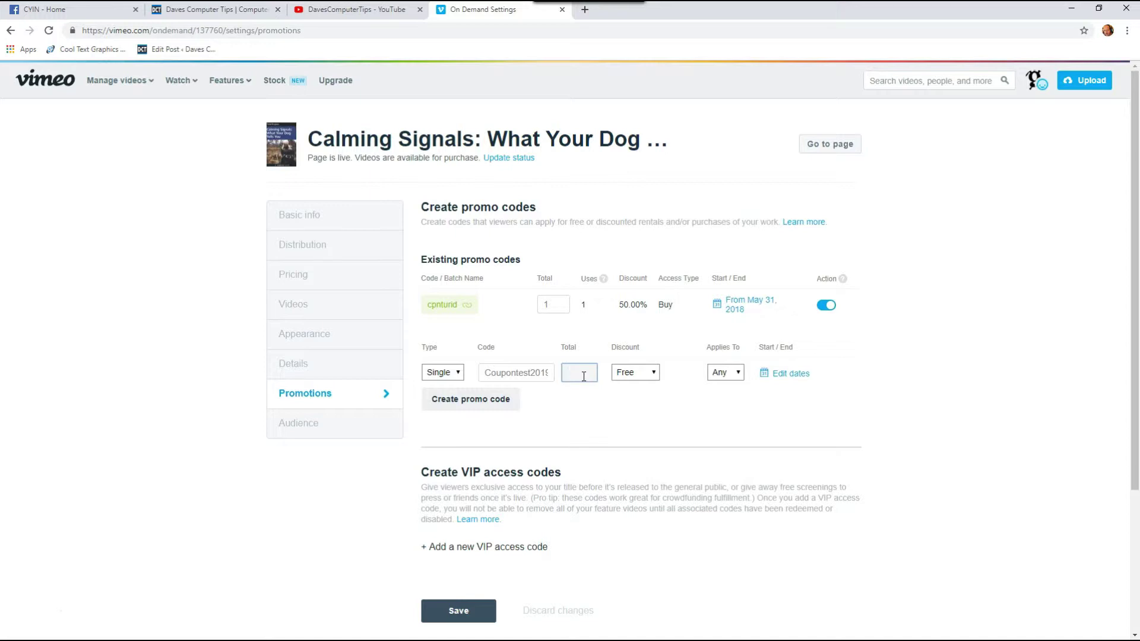
text(1)
click(655, 374)
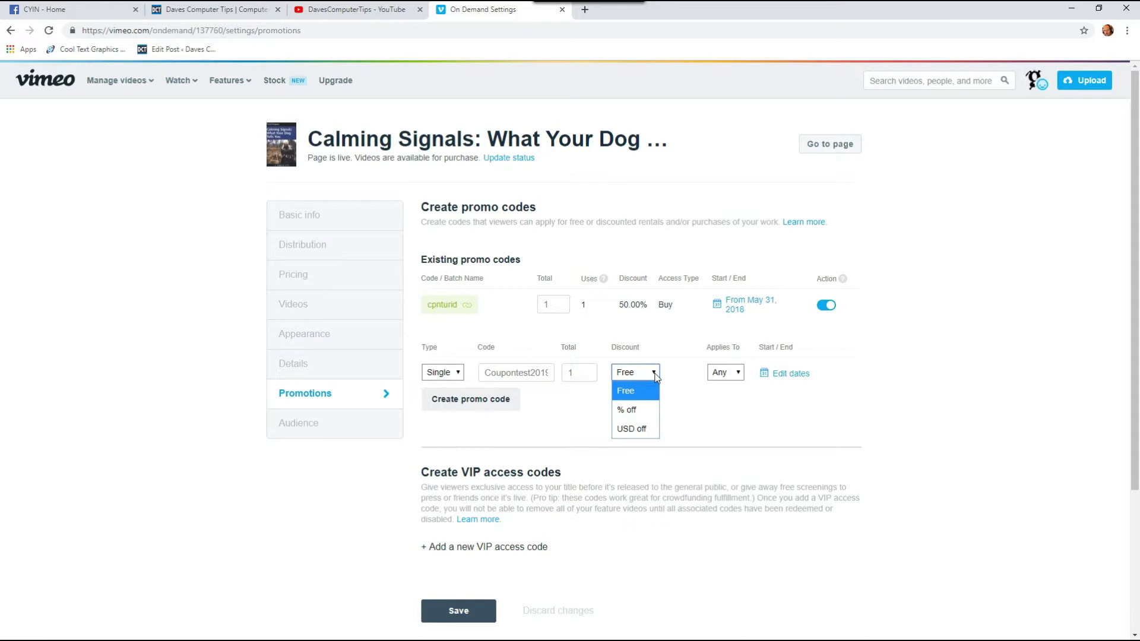
- Set the code's discount to 25 % off, applying to Any purchase type
click(627, 409)
click(683, 371)
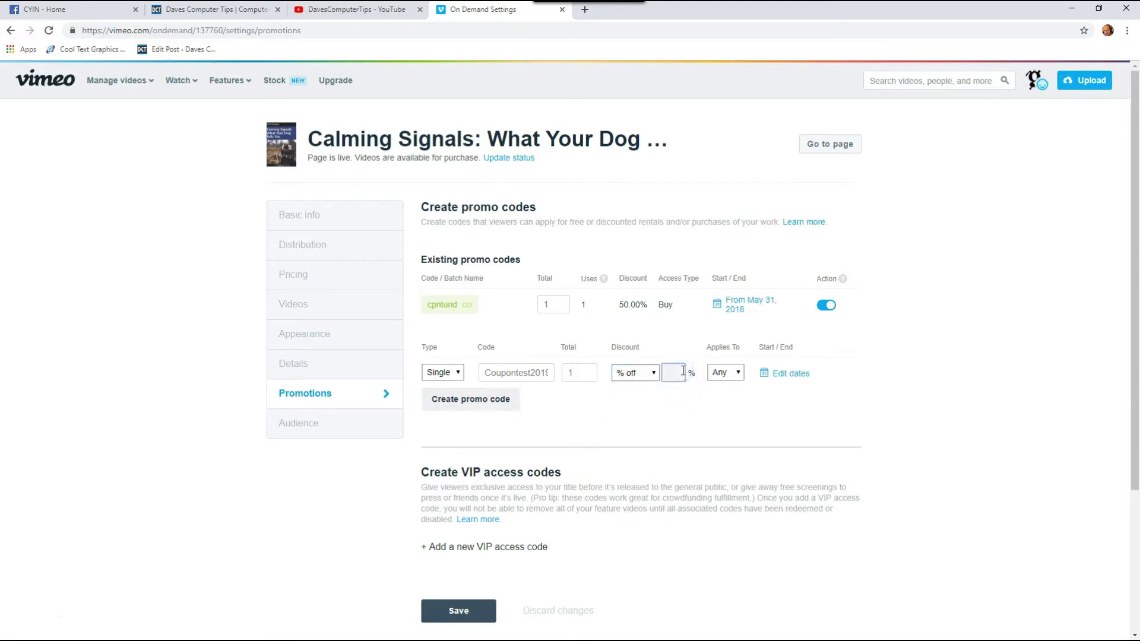
text(25)
click(732, 377)
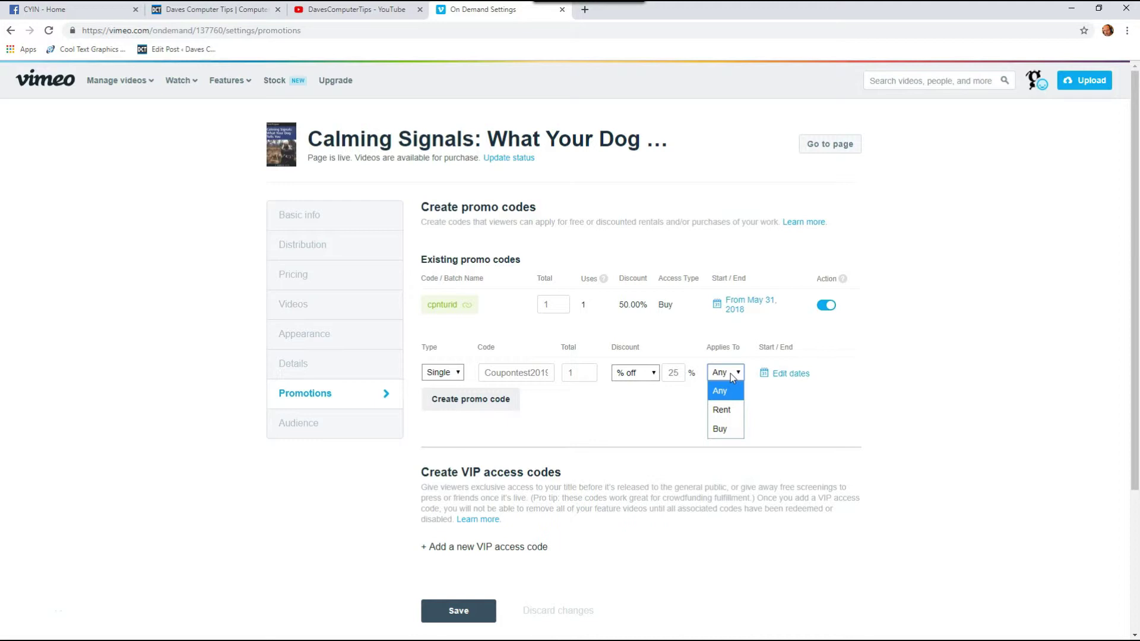
click(721, 391)
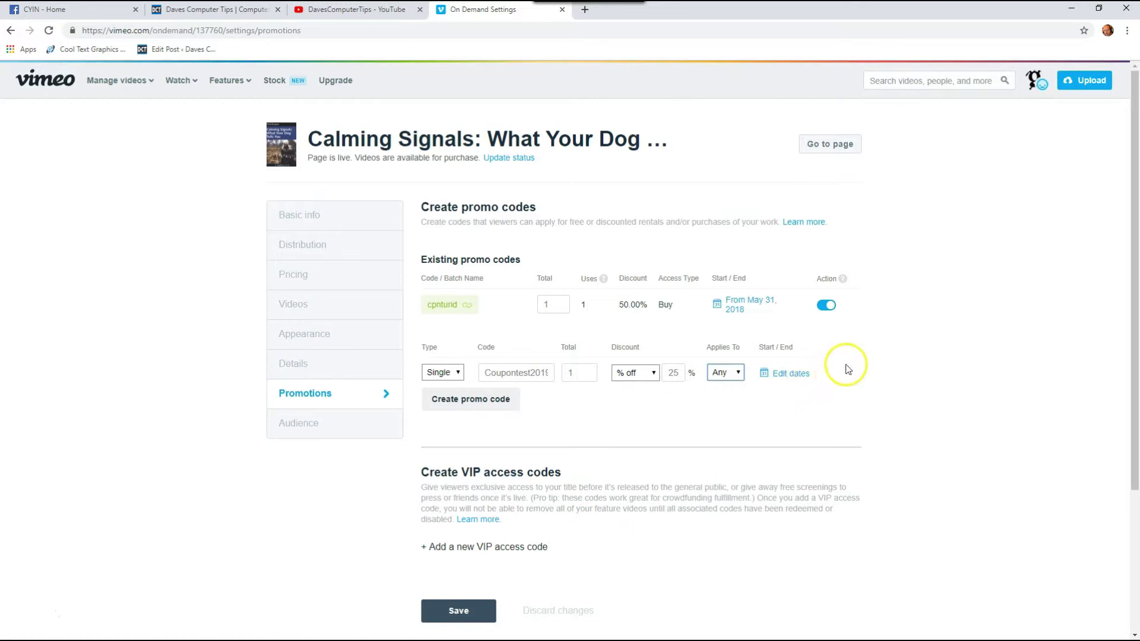
- Give the code a start date of March 20, 2019 and an expiry of March 21, 2019
click(792, 373)
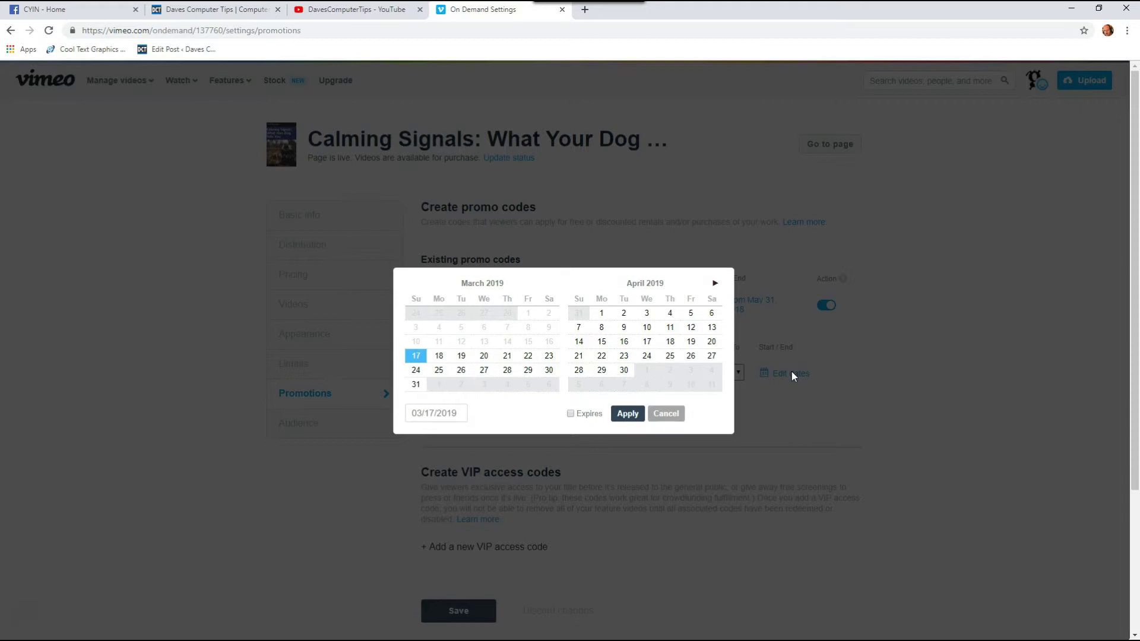
click(479, 357)
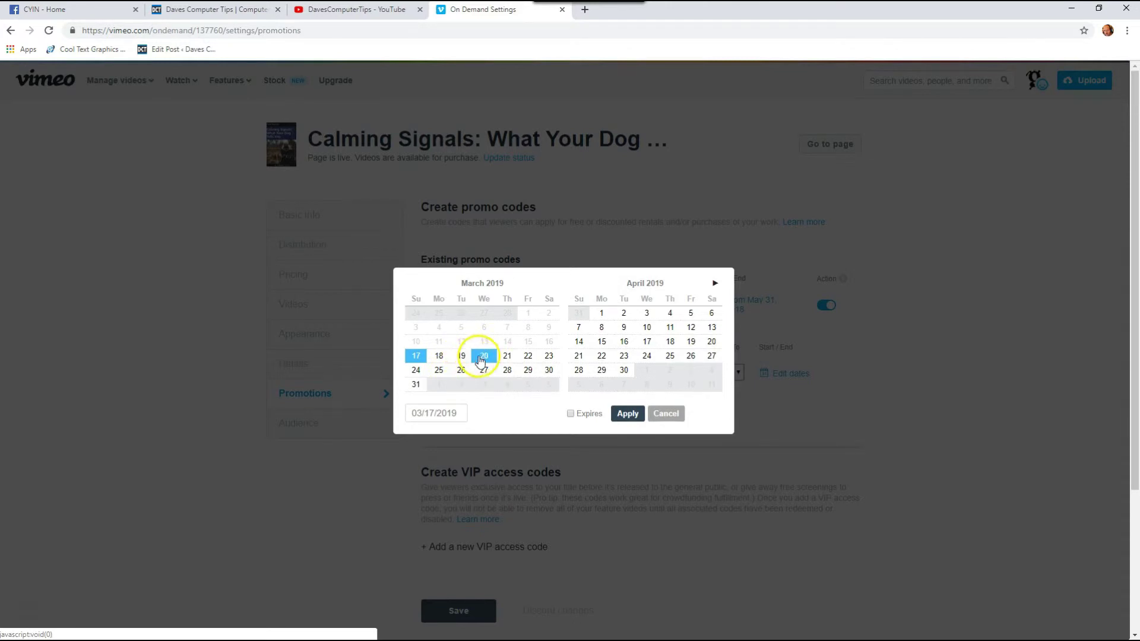
click(482, 356)
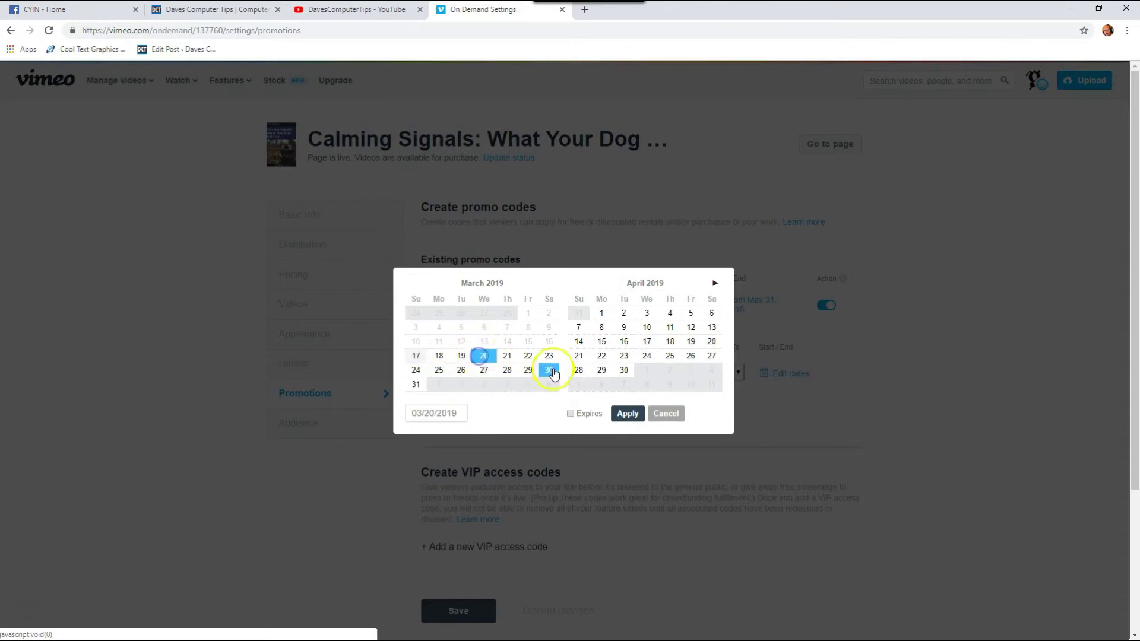
click(571, 414)
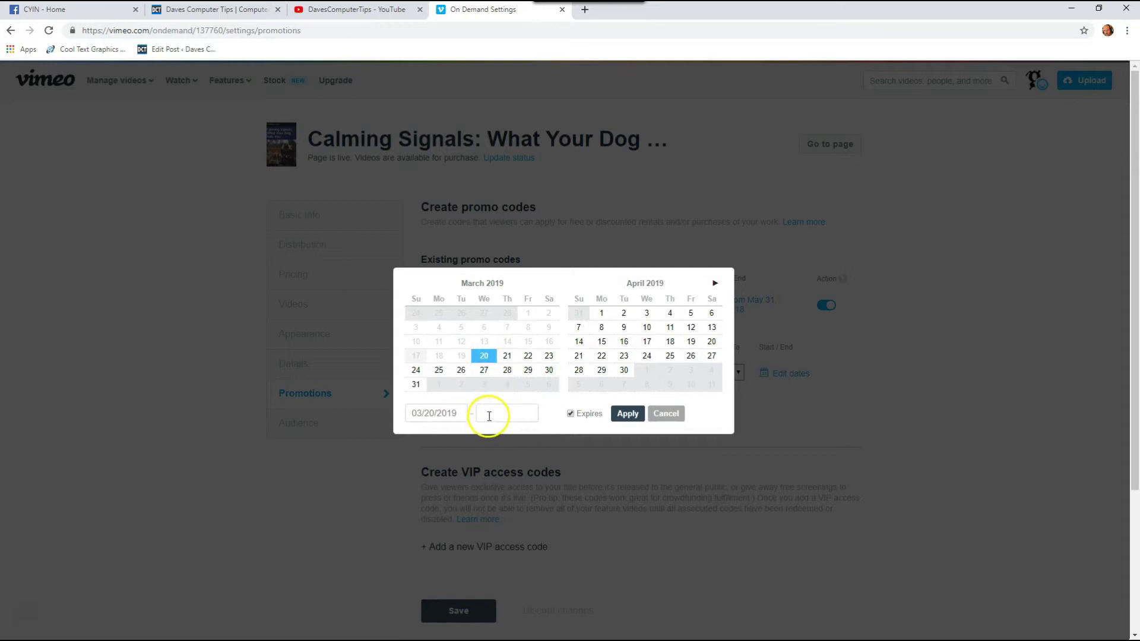
click(511, 357)
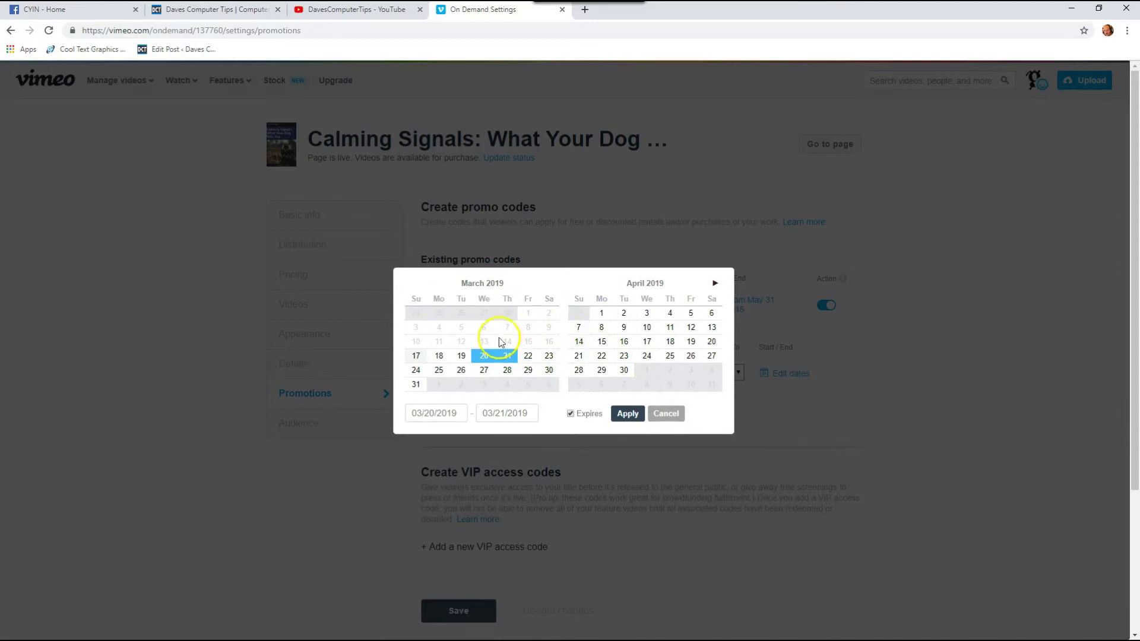
click(625, 416)
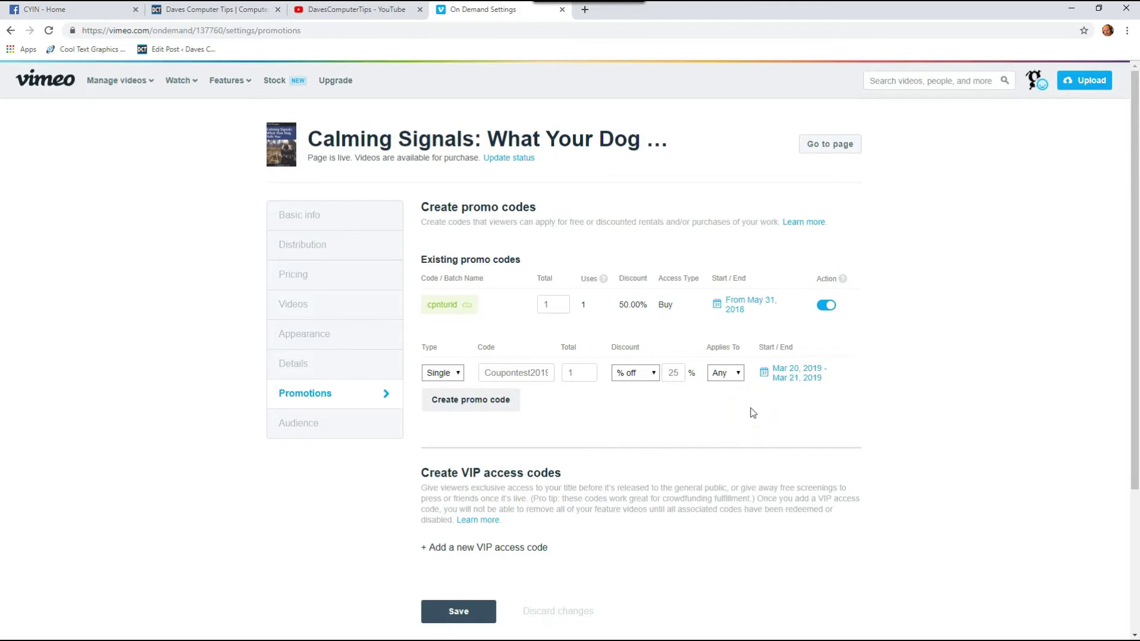
- Create the Coupontest2019 code and save the promotion settings
click(473, 405)
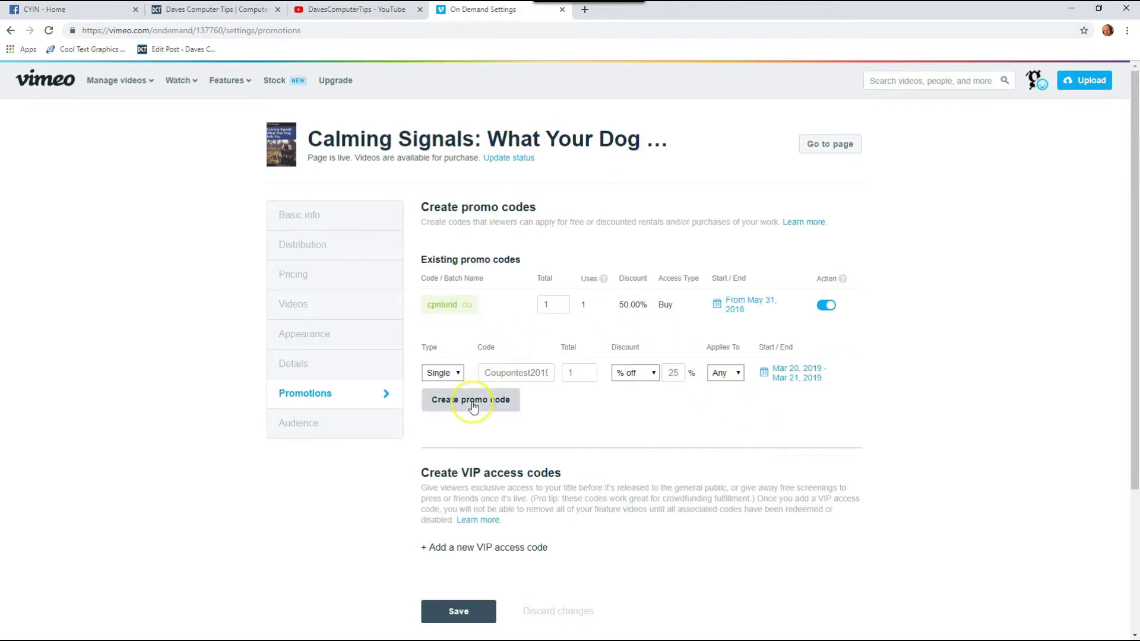
click(473, 405)
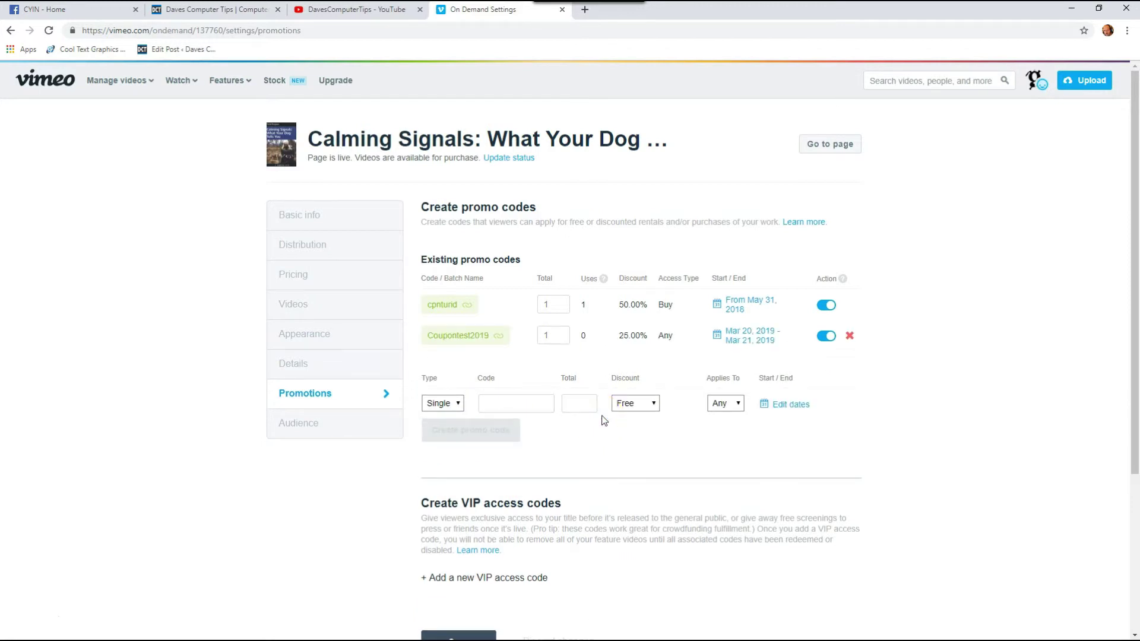
scroll(476, 343, down, 3)
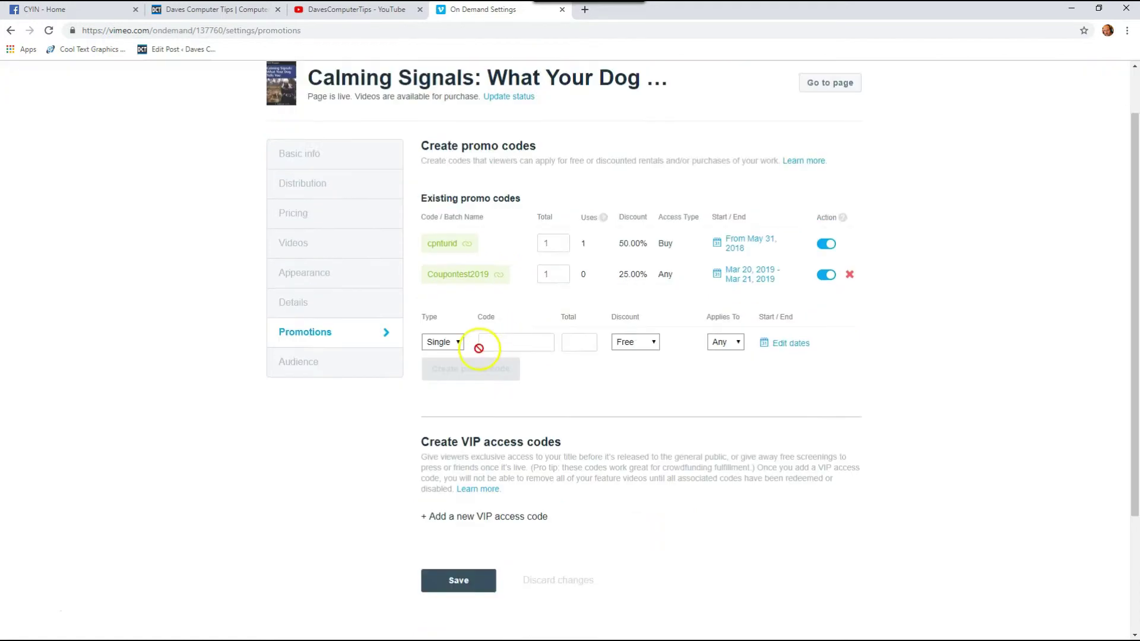
click(458, 462)
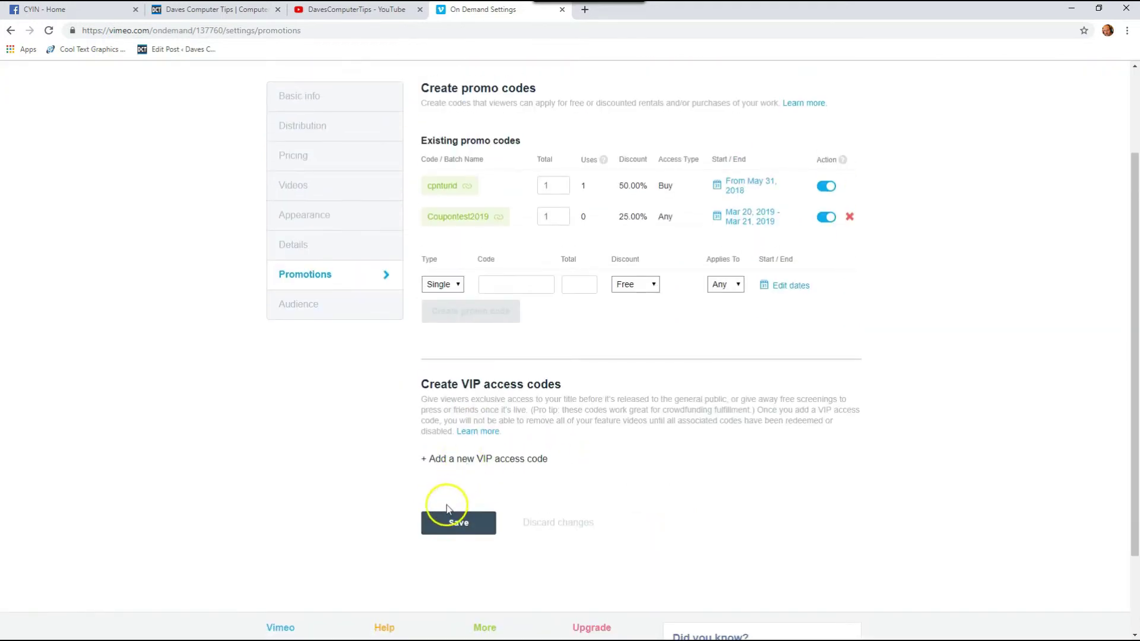
click(456, 523)
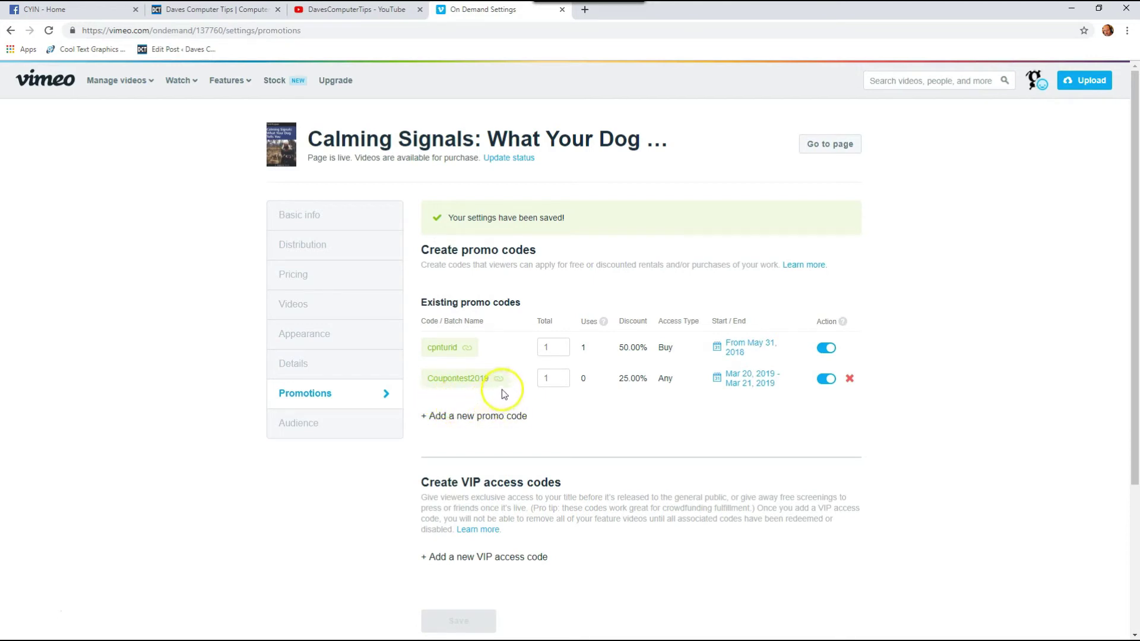
click(459, 385)
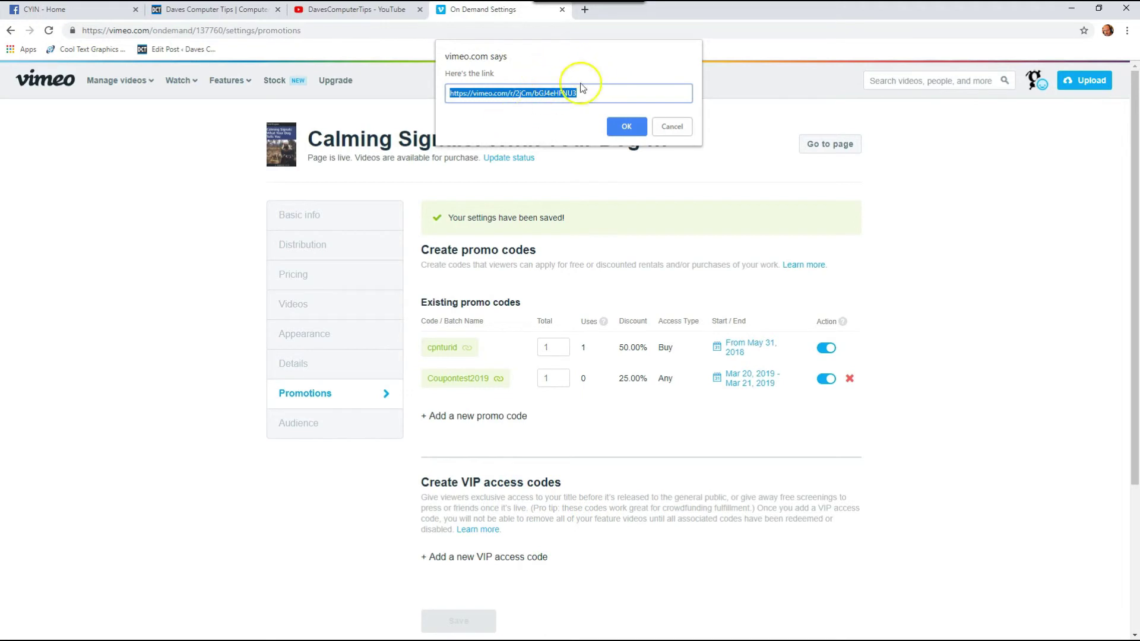
click(626, 127)
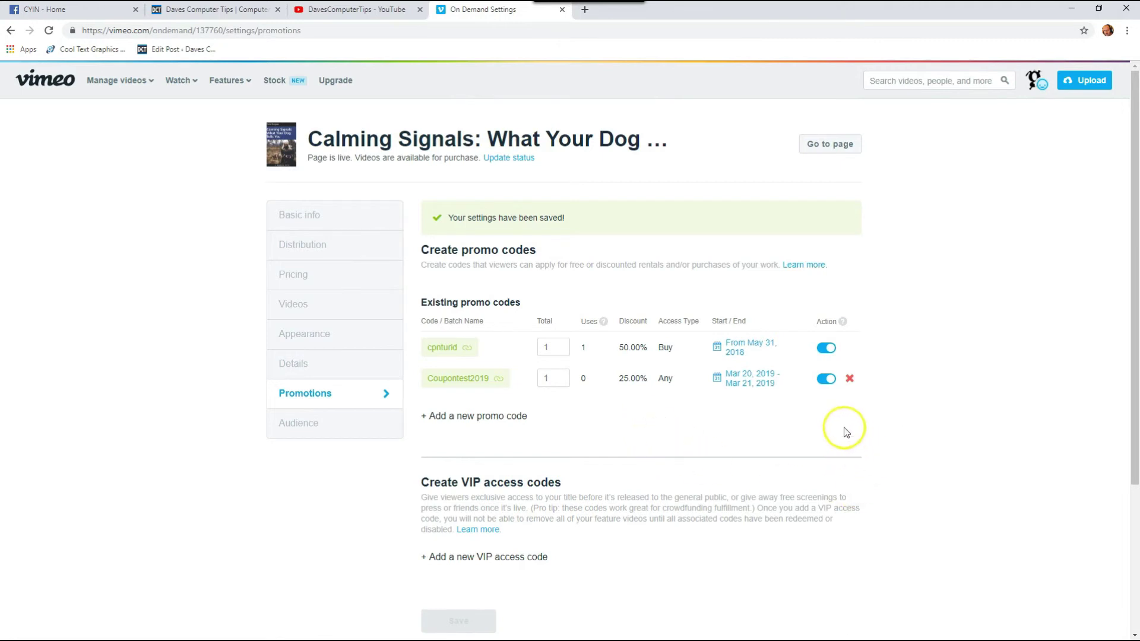
- Toggle the Coupontest2019 promo code off and back on
click(827, 379)
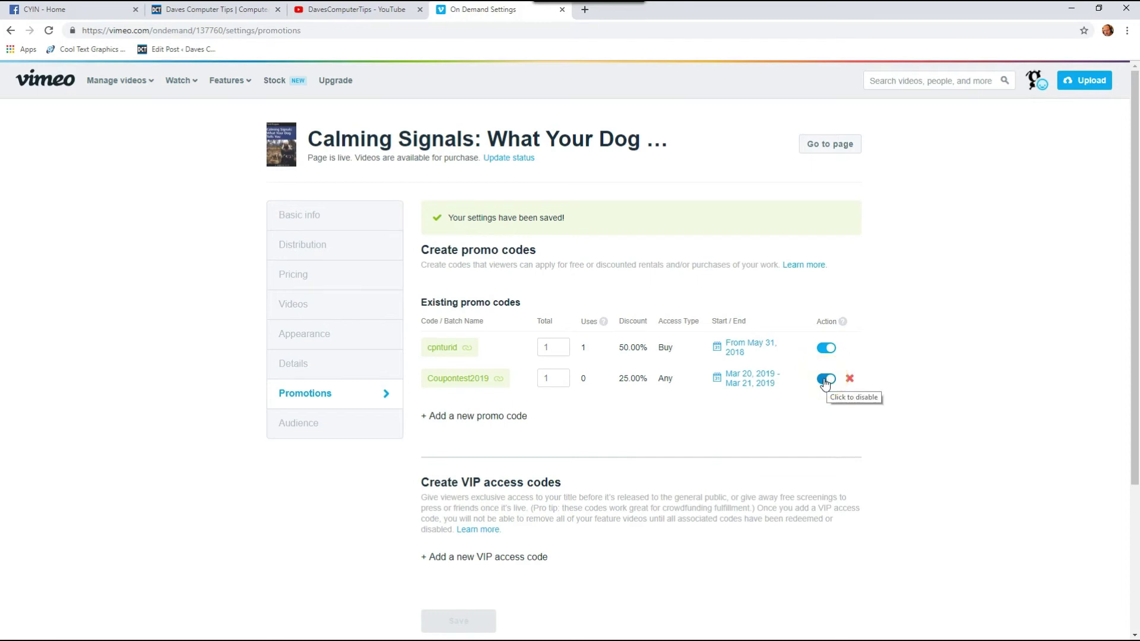
click(826, 380)
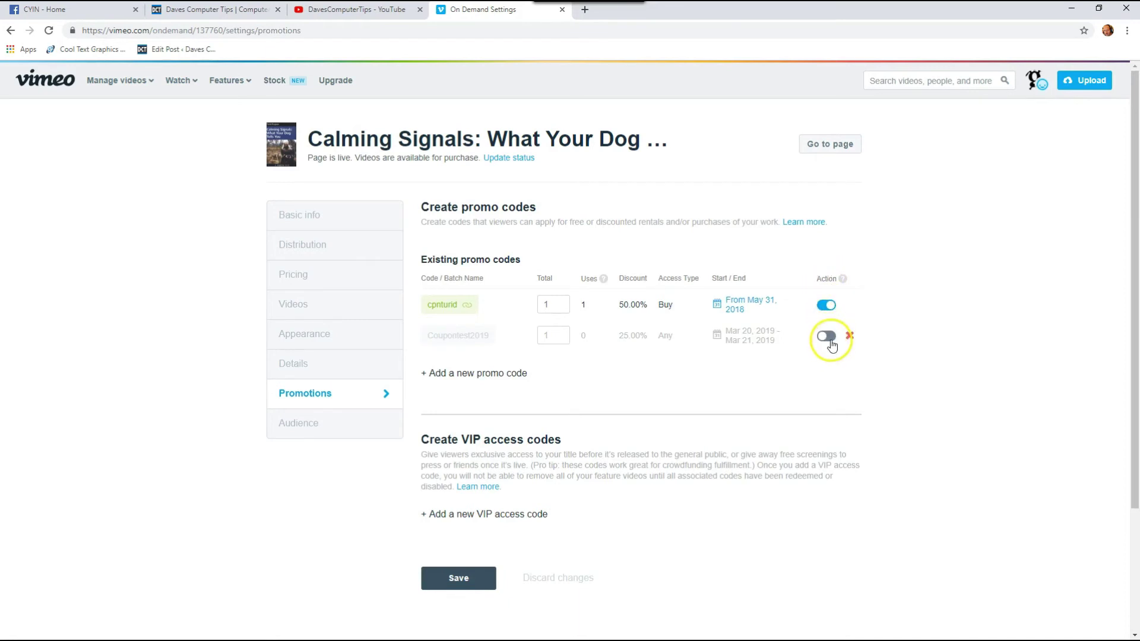
click(832, 344)
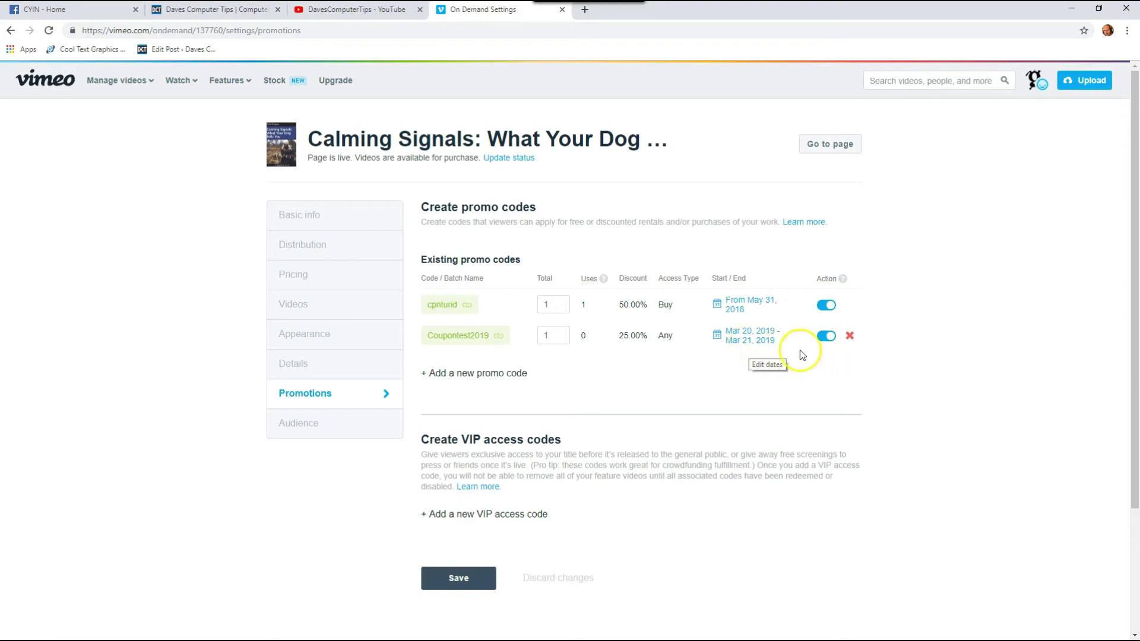
- Delete the Coupontest2019 code, confirm with OK, and save the settings
click(850, 337)
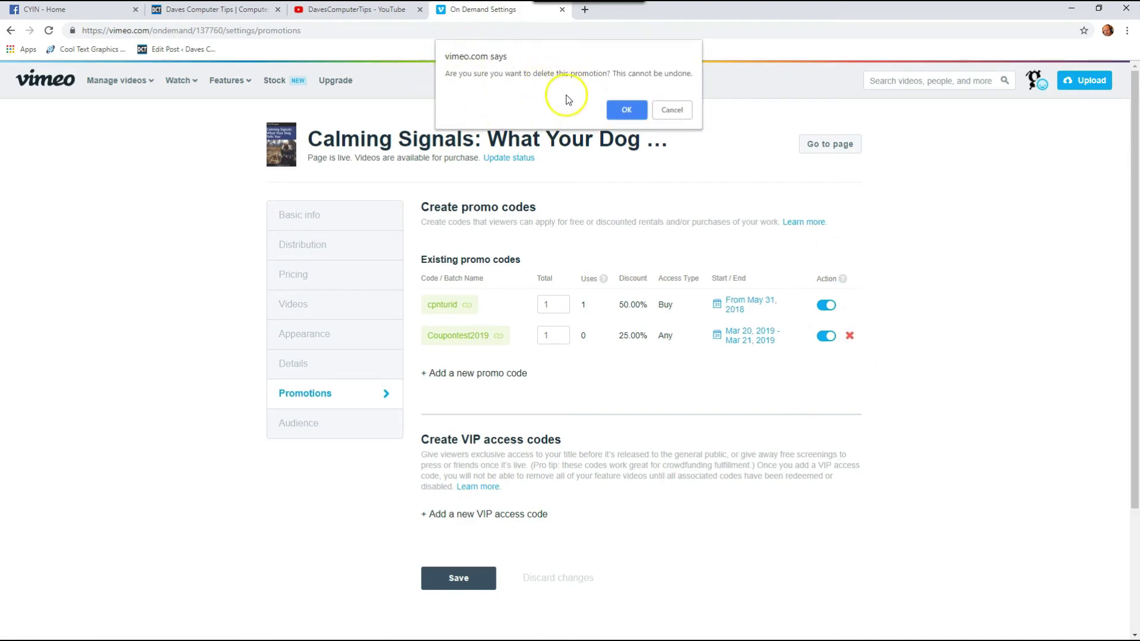
click(628, 110)
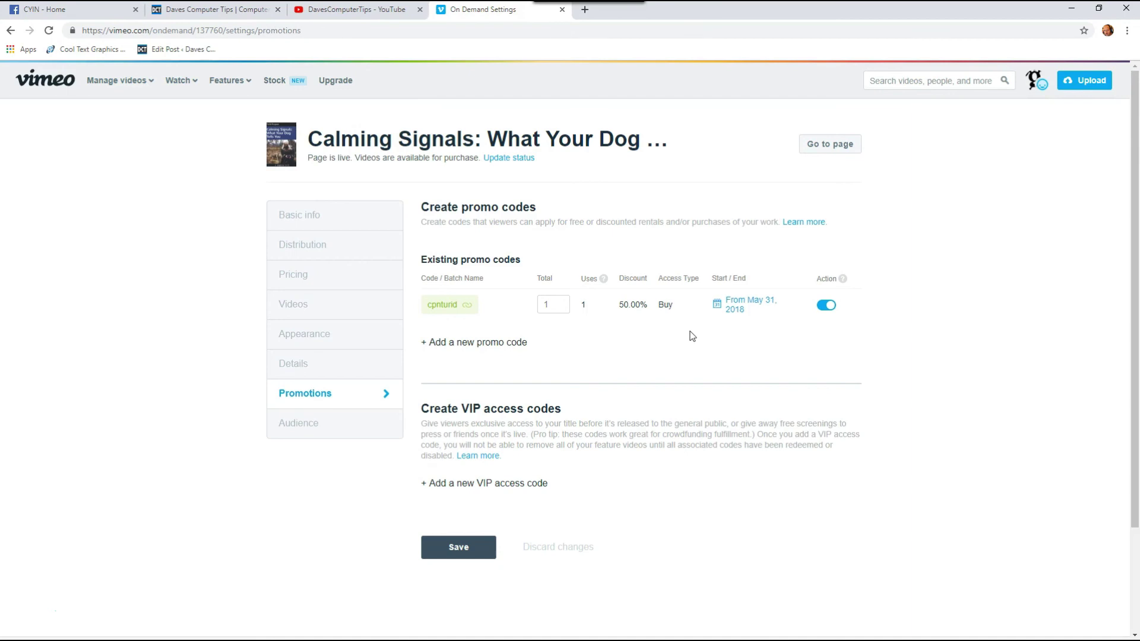
click(469, 545)
click(456, 552)
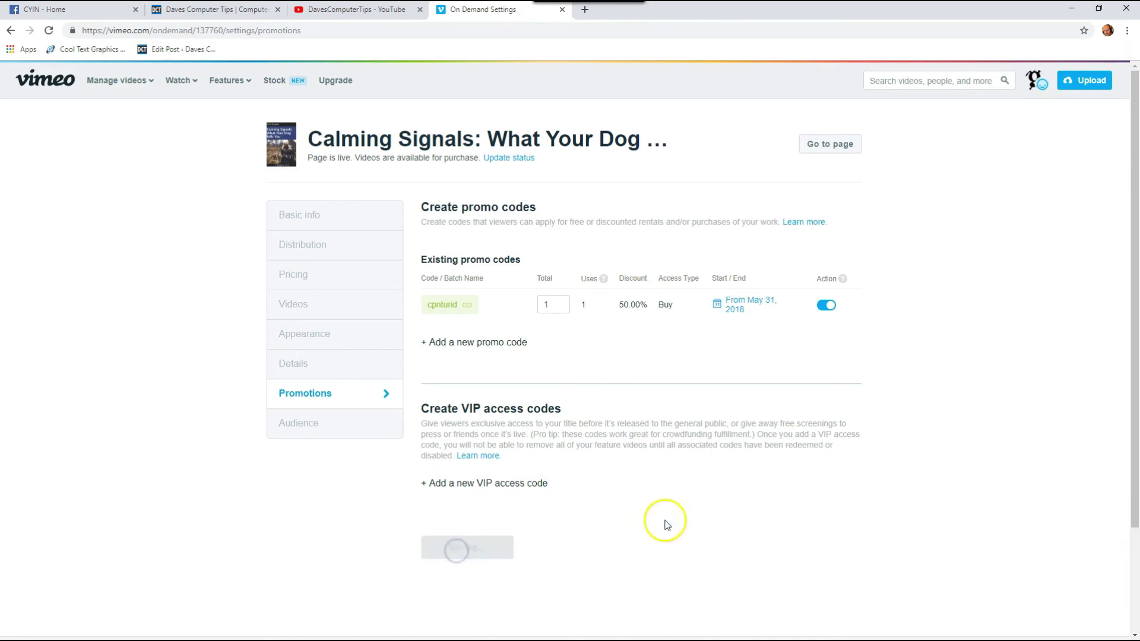